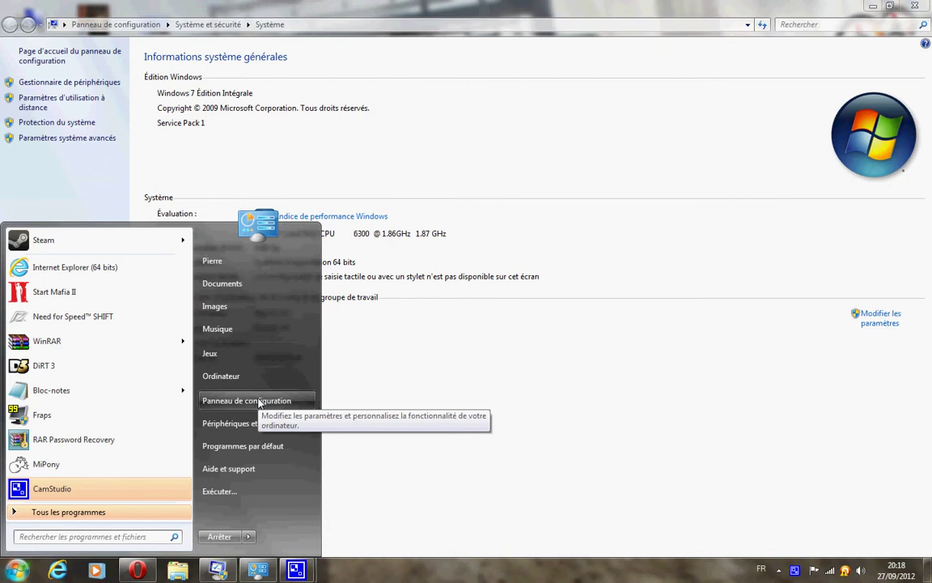
Step: Open the visual effects performance options from the advanced system settings and place the dialog beside System Properties
{"action": "left_click", "coordinate": [390, 430]}
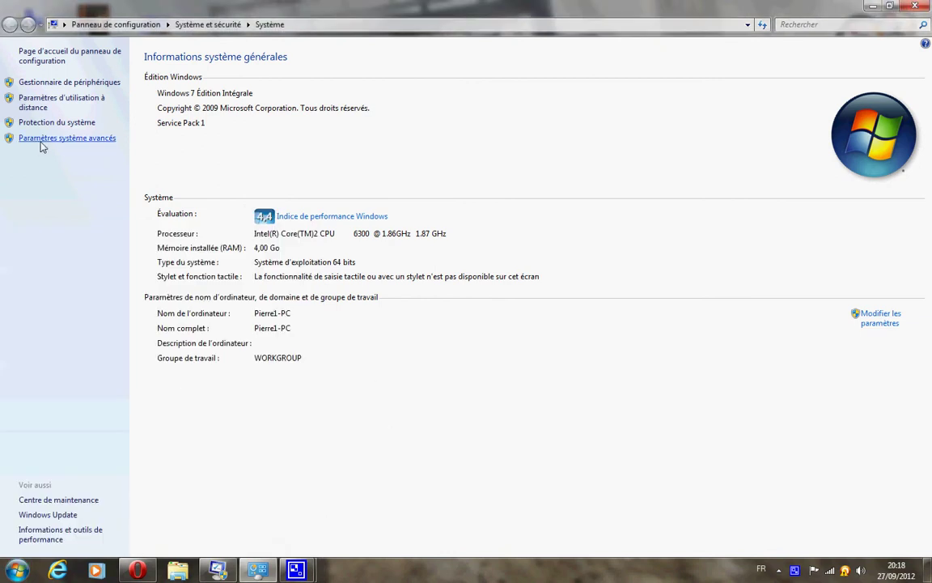
{"action": "left_click", "coordinate": [111, 144]}
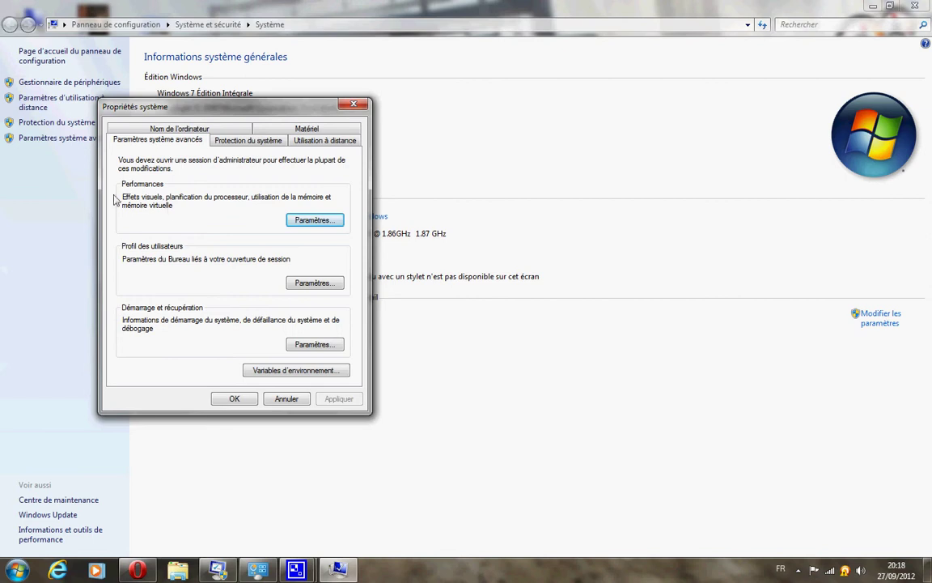
{"action": "left_click", "coordinate": [302, 220]}
{"action": "left_click_drag", "start_coordinate": [235, 174], "coordinate": [520, 147]}
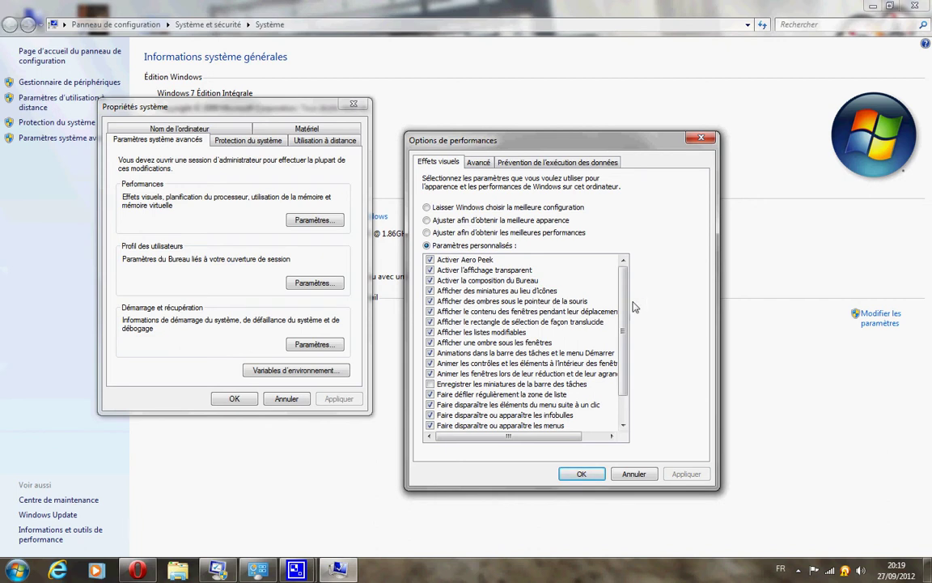
Step: Disable the visual effect "Activer Aero Peek", apply the change, and turn the effect back on
{"action": "scroll", "coordinate": [561, 278], "scroll_direction": "down", "scroll_amount": 1}
{"action": "scroll", "coordinate": [622, 382], "scroll_direction": "up", "scroll_amount": 1}
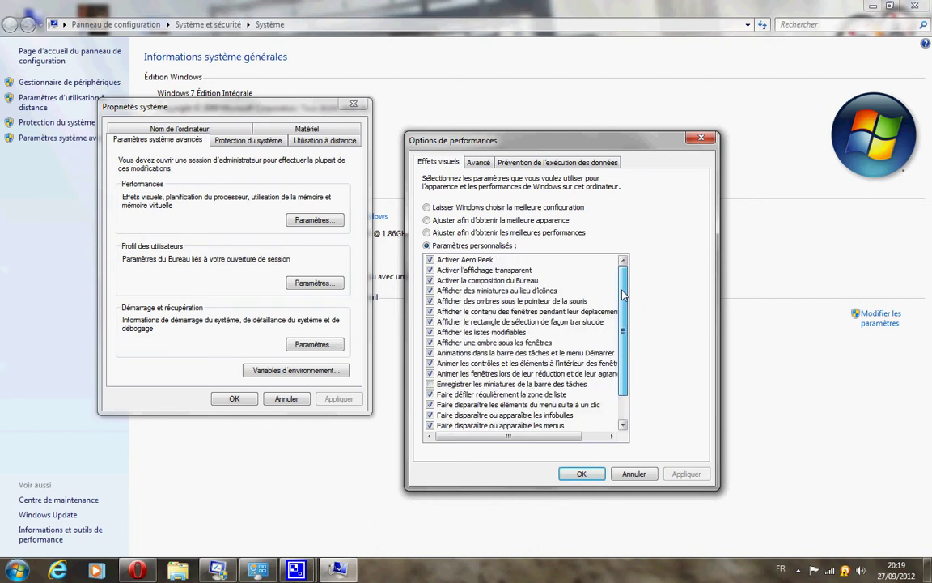
{"action": "scroll", "coordinate": [623, 356], "scroll_direction": "down", "scroll_amount": 1}
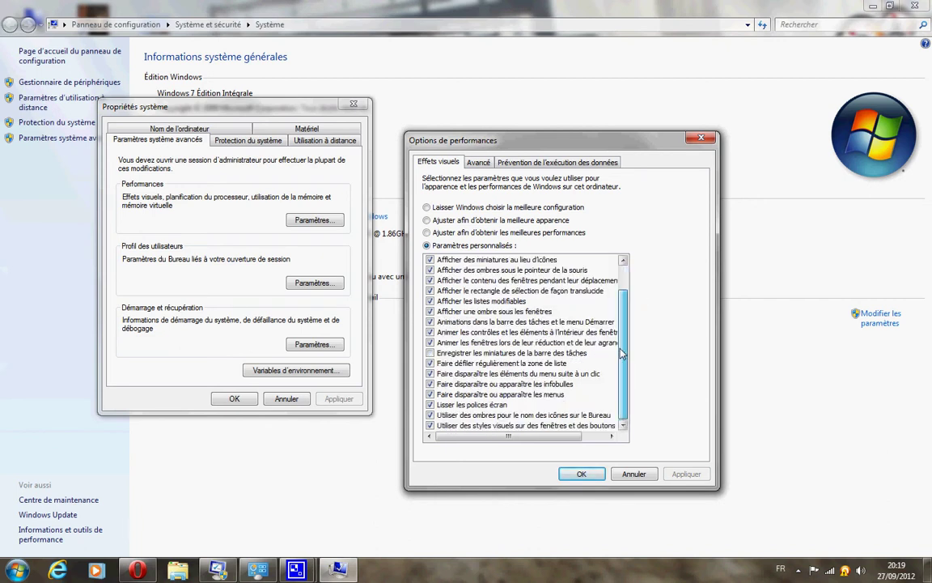
{"action": "scroll", "coordinate": [625, 358], "scroll_direction": "up", "scroll_amount": 1}
{"action": "scroll", "coordinate": [626, 358], "scroll_direction": "down", "scroll_amount": 1}
{"action": "scroll", "coordinate": [625, 359], "scroll_direction": "up", "scroll_amount": 1}
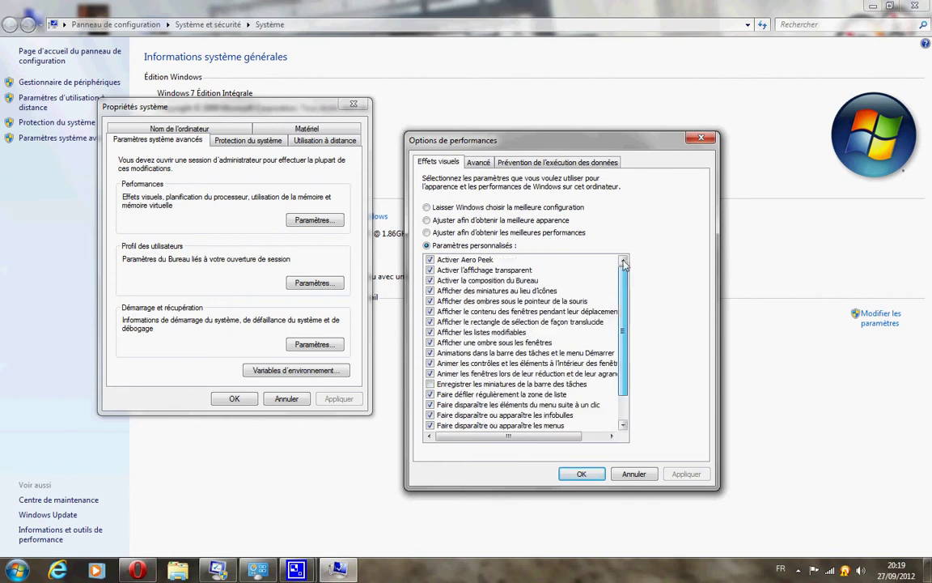
{"action": "left_click", "coordinate": [431, 260]}
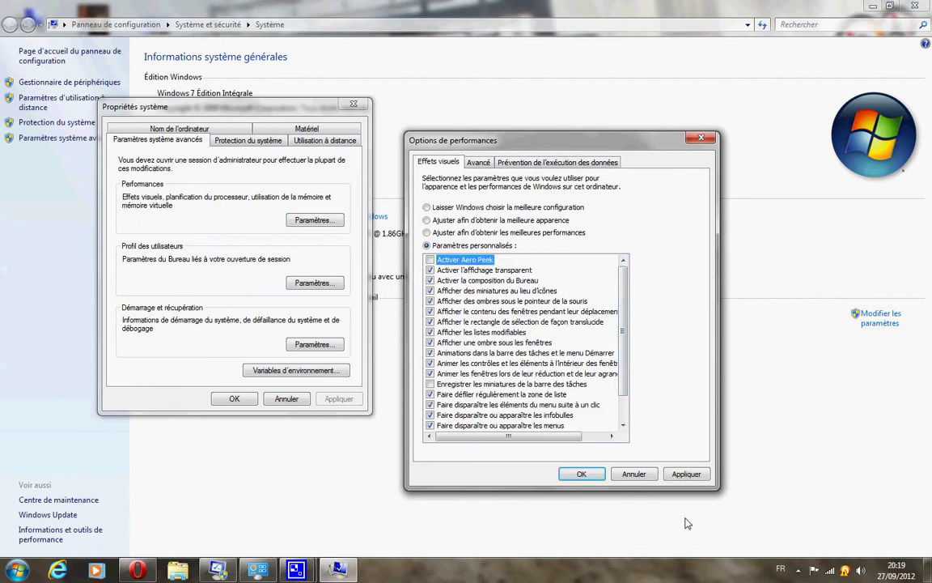
{"action": "left_click", "coordinate": [683, 474]}
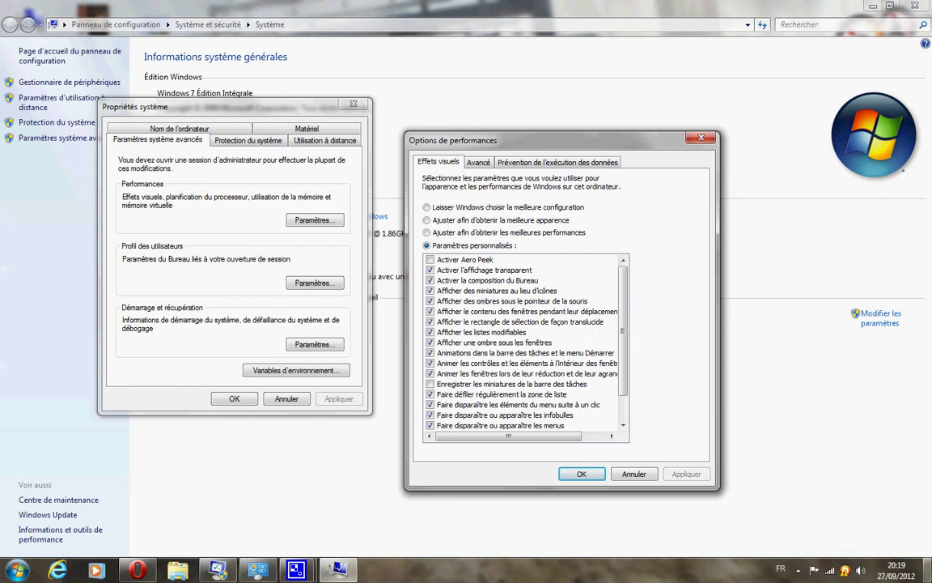
{"action": "left_click_drag", "start_coordinate": [519, 139], "coordinate": [541, 142]}
{"action": "left_click", "coordinate": [451, 262]}
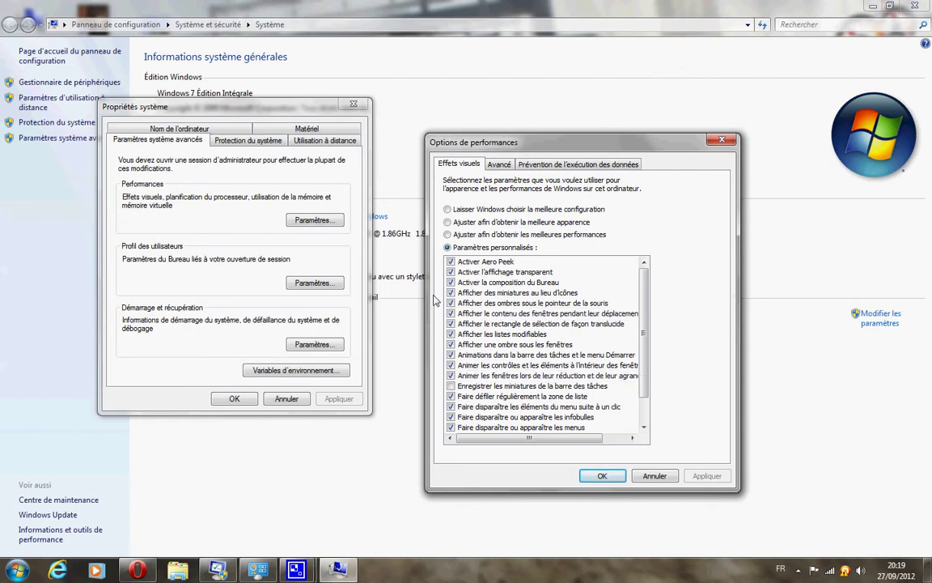
Step: Disable the visual effect "Lisser les polices écran", apply it, and re-enable and apply the effect again
{"action": "scroll", "coordinate": [639, 313], "scroll_direction": "down", "scroll_amount": 1}
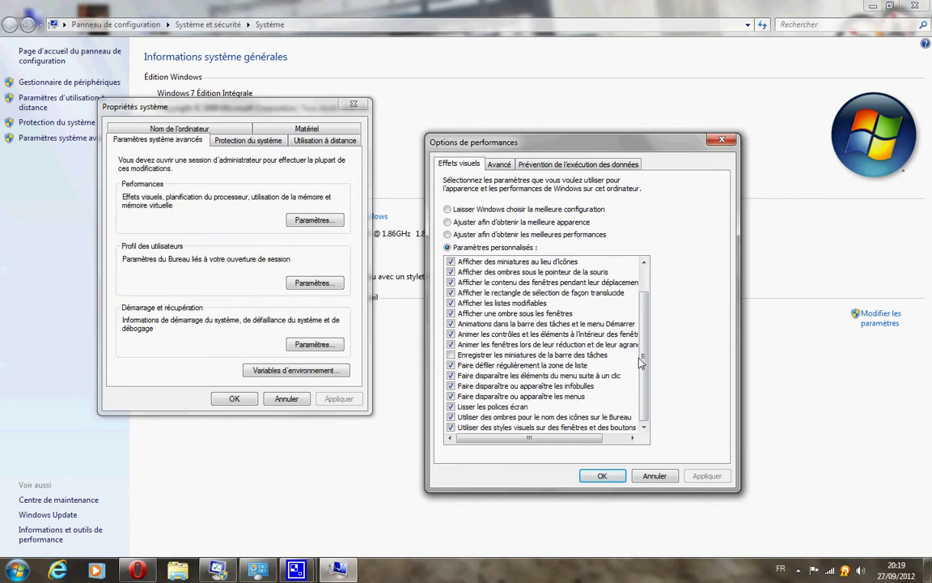
{"action": "scroll", "coordinate": [575, 322], "scroll_direction": "up", "scroll_amount": 1}
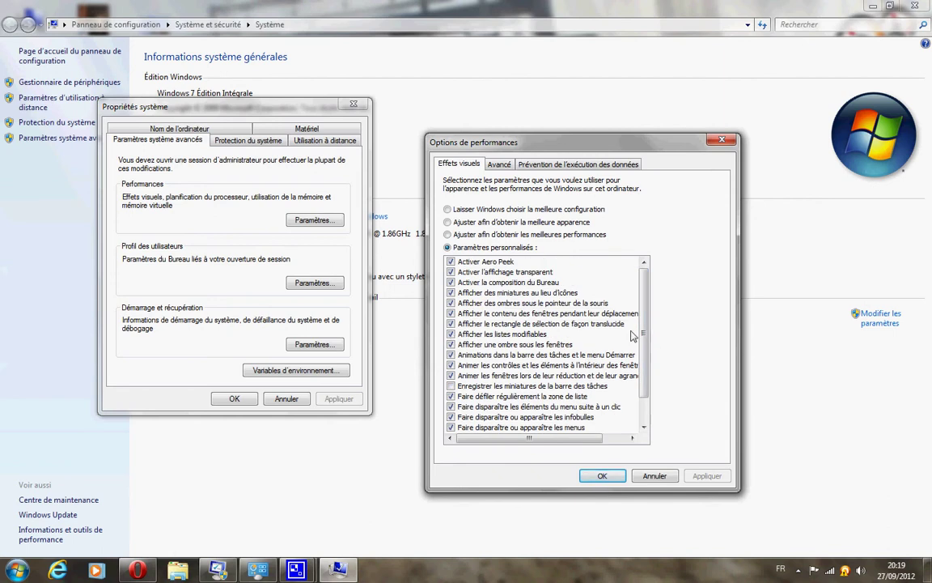
{"action": "scroll", "coordinate": [578, 331], "scroll_direction": "down", "scroll_amount": 1}
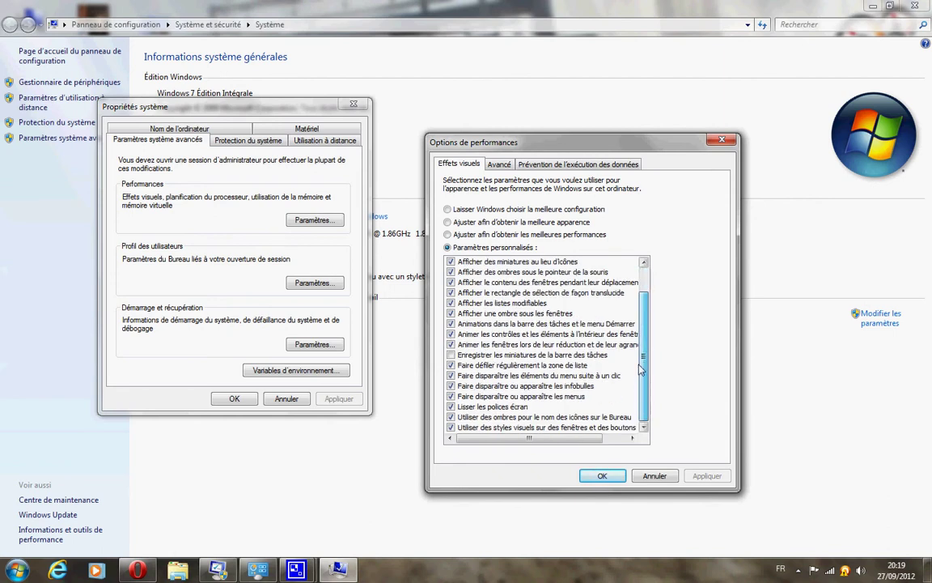
{"action": "left_click", "coordinate": [451, 407]}
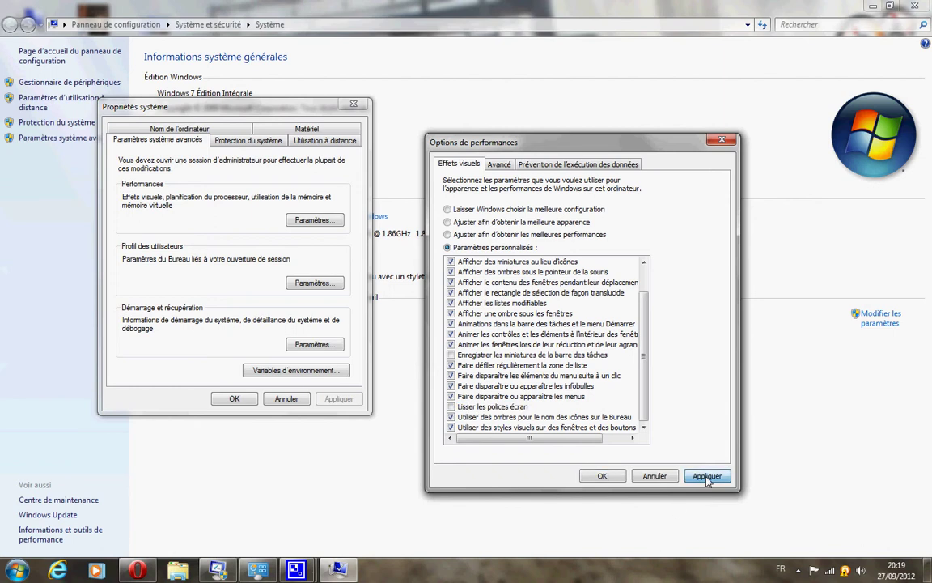
{"action": "left_click", "coordinate": [706, 475]}
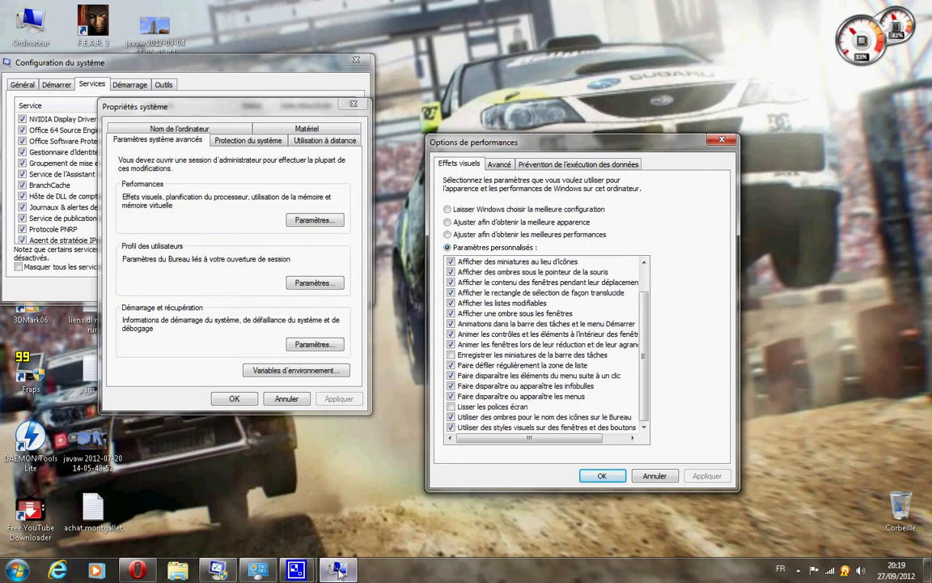
{"action": "left_click", "coordinate": [451, 406]}
{"action": "left_click", "coordinate": [704, 477]}
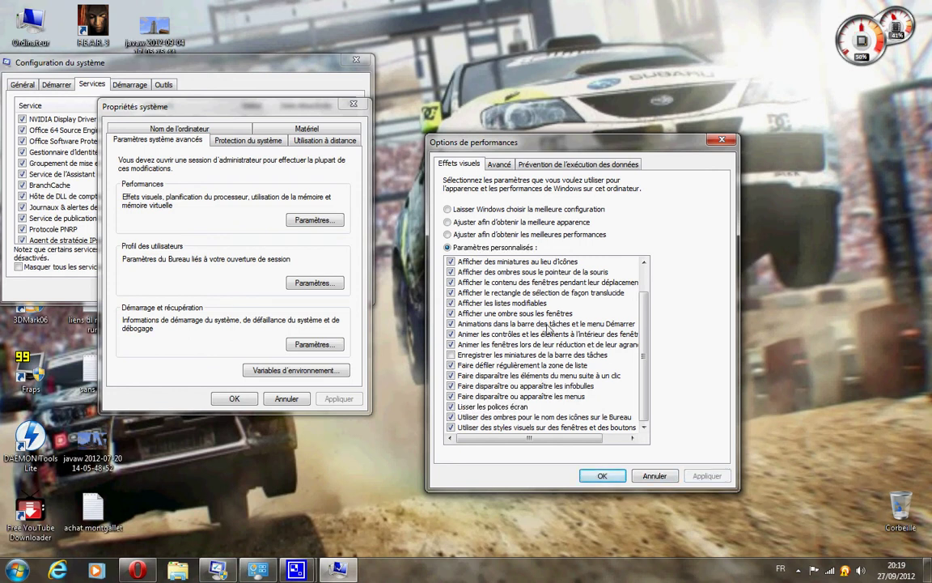
Step: Disable and apply the visual effect "Afficher une ombre sous les fenêtres", and restore it by re-enabling and applying it
{"action": "scroll", "coordinate": [581, 327], "scroll_direction": "up", "scroll_amount": 1}
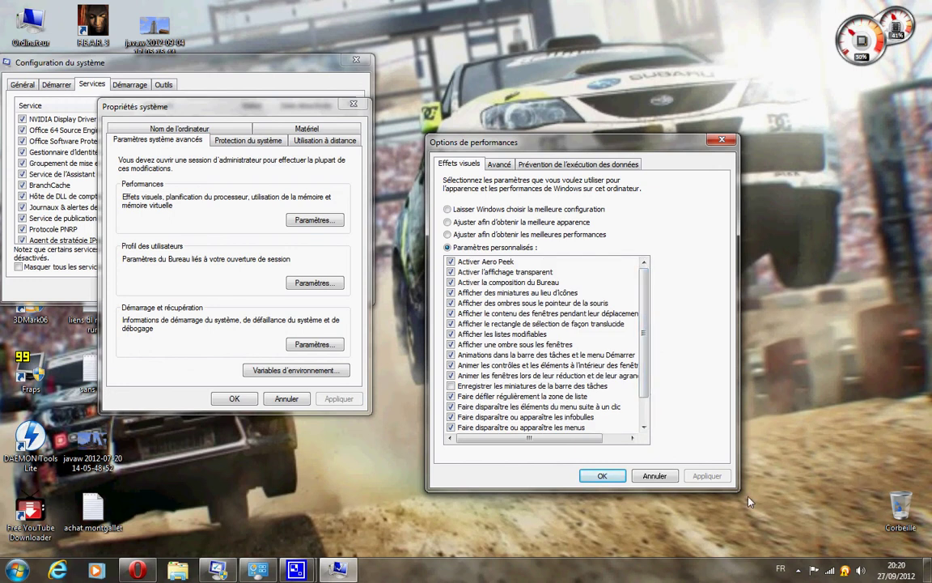
{"action": "mouse_move", "coordinate": [657, 145]}
{"action": "left_mouse_down"}
{"action": "mouse_move", "coordinate": [645, 222]}
{"action": "mouse_move", "coordinate": [750, 163]}
{"action": "mouse_move", "coordinate": [650, 130]}
{"action": "left_mouse_up"}
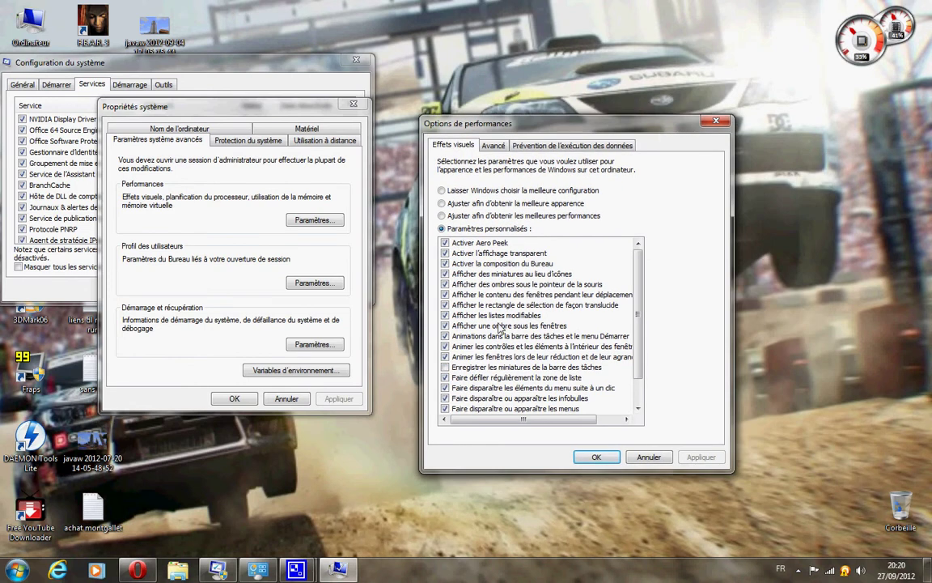
{"action": "left_click", "coordinate": [444, 326]}
{"action": "left_click", "coordinate": [701, 461]}
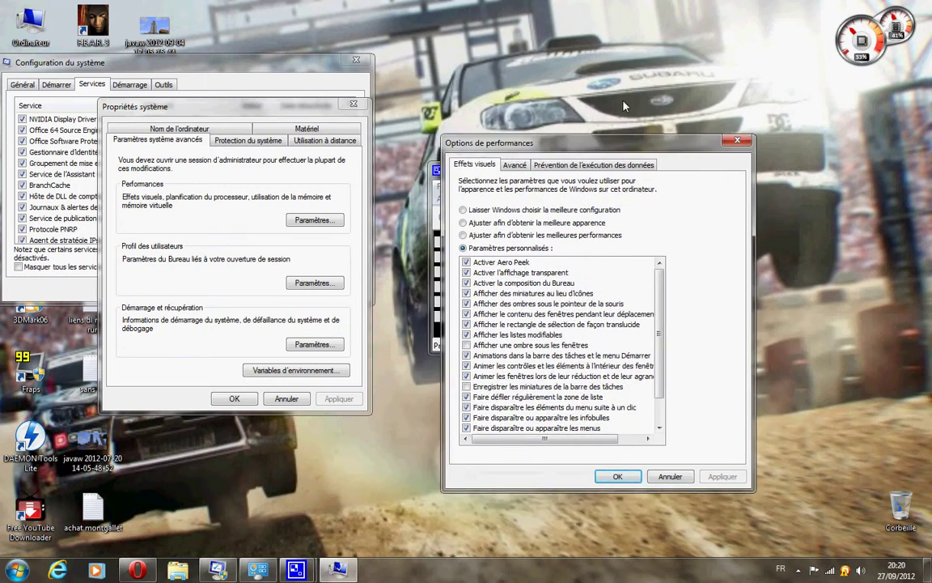
{"action": "left_click_drag", "start_coordinate": [652, 142], "coordinate": [585, 176]}
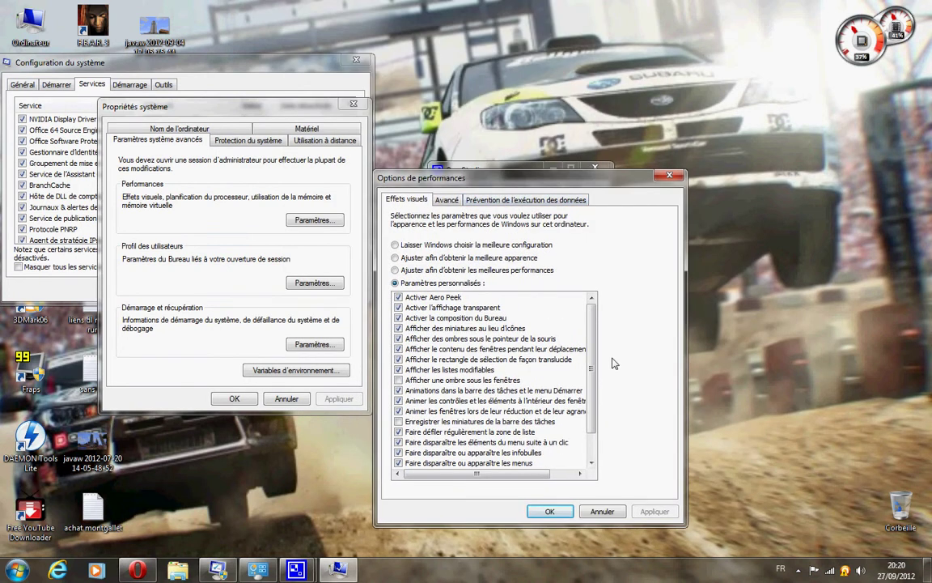
{"action": "mouse_move", "coordinate": [593, 348]}
{"action": "left_mouse_down"}
{"action": "mouse_move", "coordinate": [595, 375]}
{"action": "mouse_move", "coordinate": [594, 344]}
{"action": "left_mouse_up"}
{"action": "scroll", "coordinate": [595, 344], "scroll_direction": "down", "scroll_amount": 1}
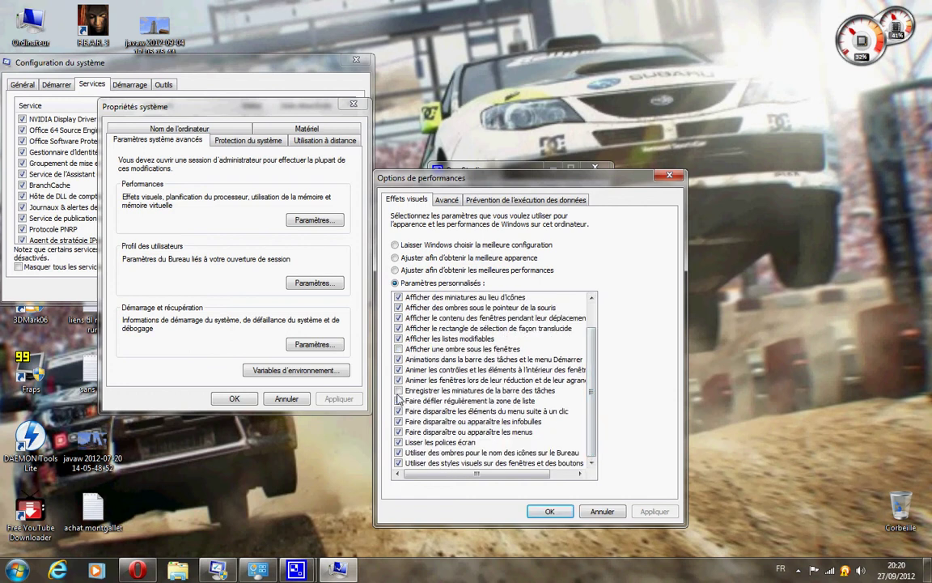
{"action": "left_click", "coordinate": [398, 348]}
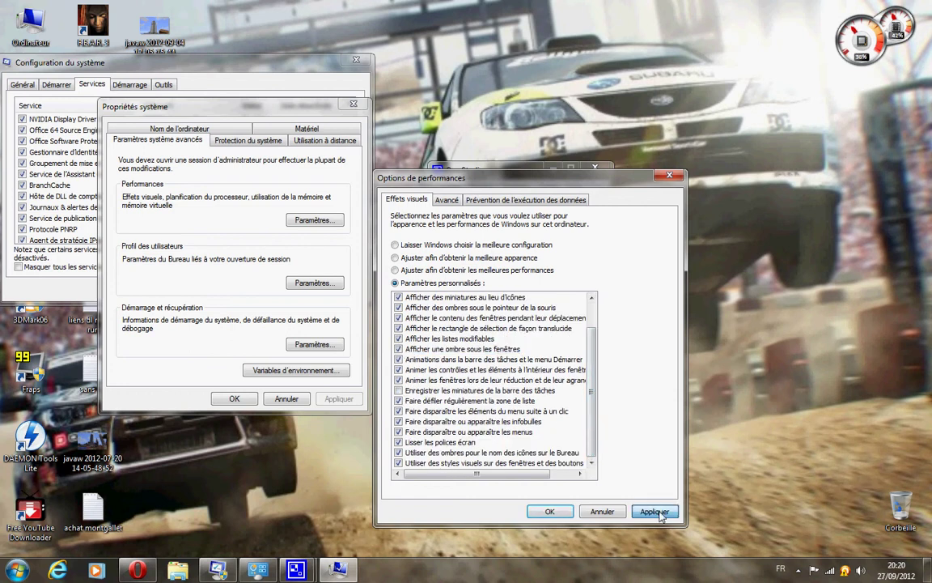
{"action": "left_click", "coordinate": [653, 511]}
Step: Look over the remaining visual effects and close the performance options and System Properties dialogs
{"action": "left_click_drag", "start_coordinate": [591, 187], "coordinate": [611, 121]}
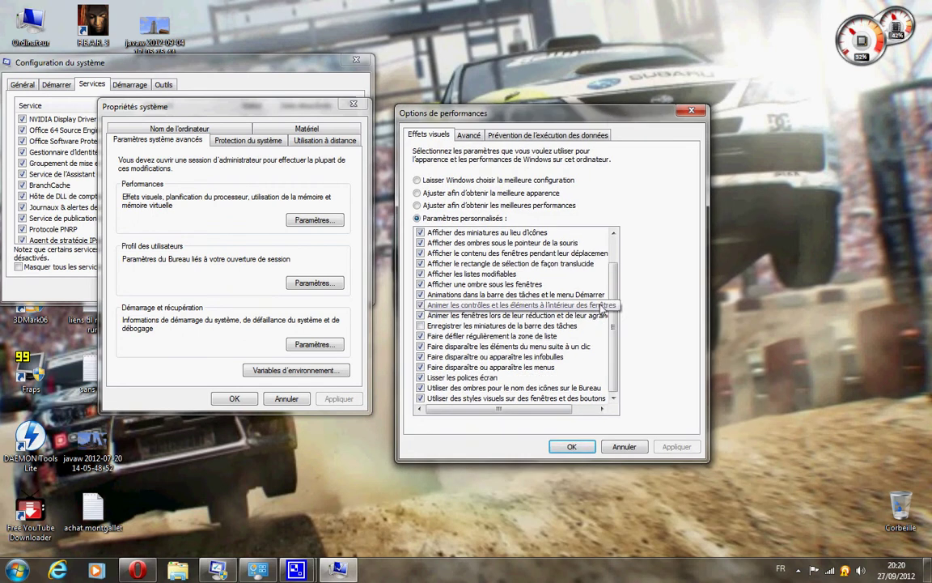
{"action": "scroll", "coordinate": [613, 306], "scroll_direction": "up", "scroll_amount": 1}
{"action": "scroll", "coordinate": [620, 374], "scroll_direction": "down", "scroll_amount": 1}
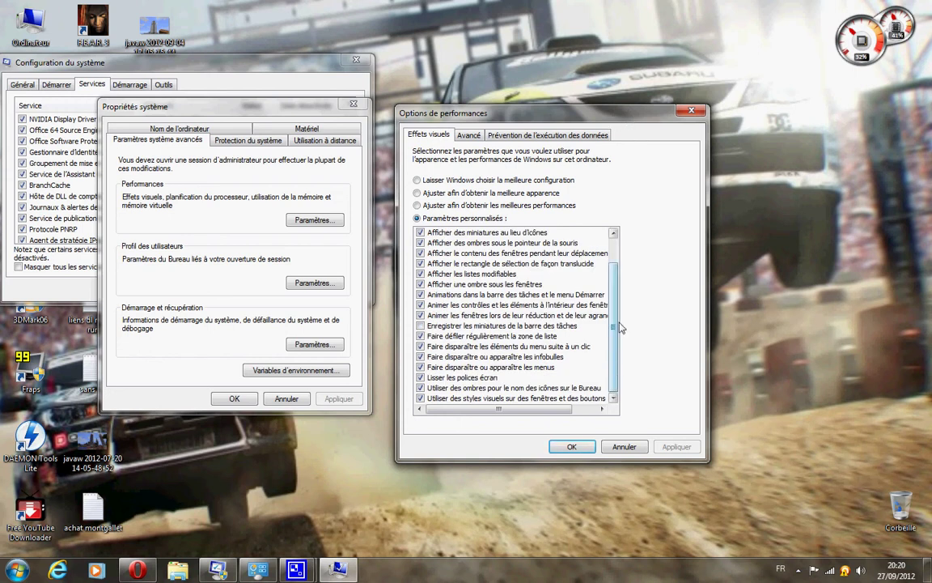
{"action": "scroll", "coordinate": [615, 316], "scroll_direction": "up", "scroll_amount": 1}
{"action": "scroll", "coordinate": [615, 312], "scroll_direction": "down", "scroll_amount": 1}
{"action": "scroll", "coordinate": [619, 267], "scroll_direction": "up", "scroll_amount": 1}
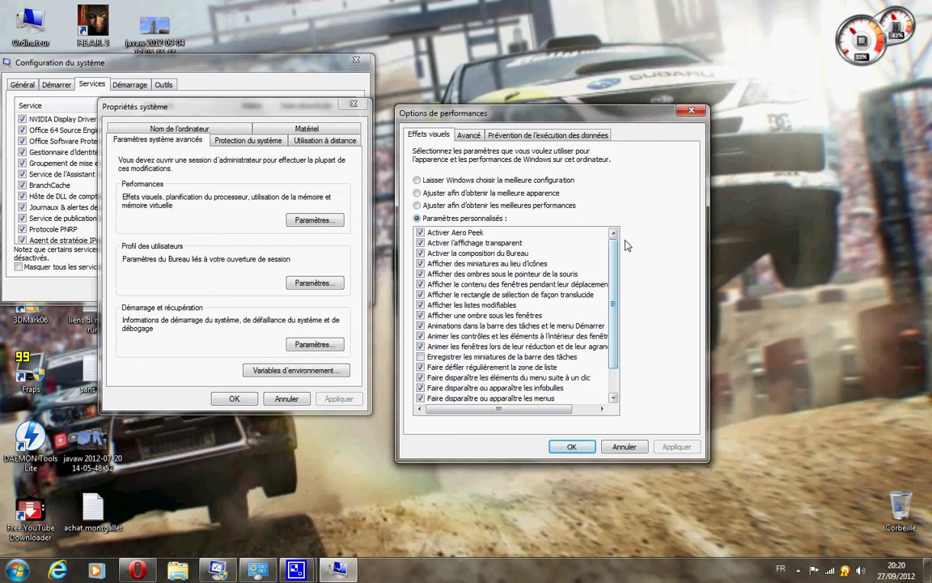
{"action": "left_click", "coordinate": [690, 115]}
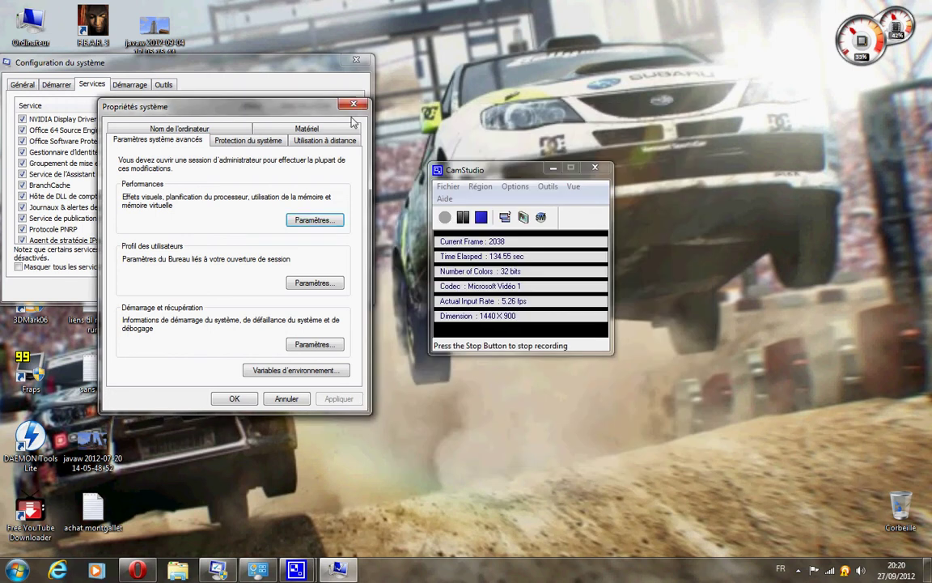
{"action": "left_click", "coordinate": [353, 103]}
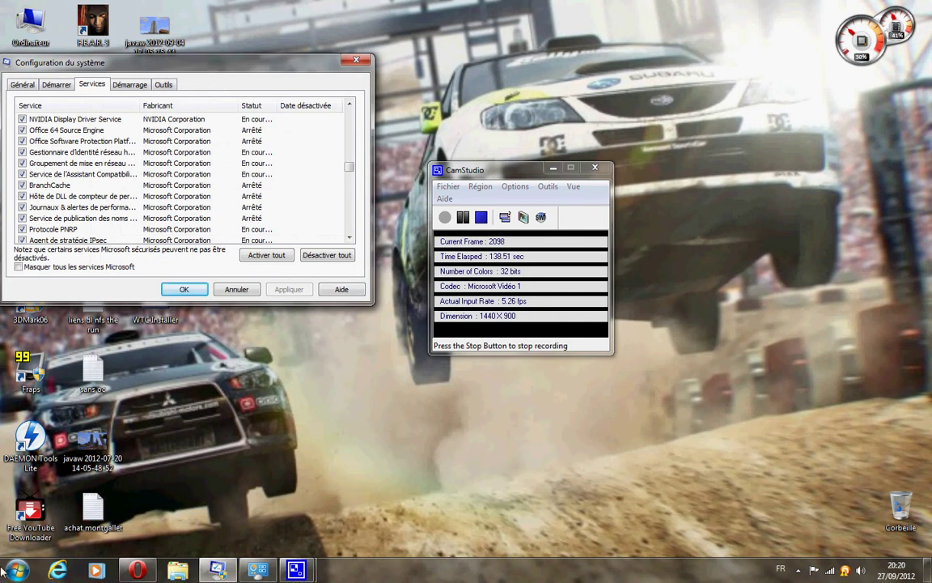
Step: Search for msconfig, switch to the System Configuration window, view the startup mode selection and show the services list
{"action": "key", "text": "super"}
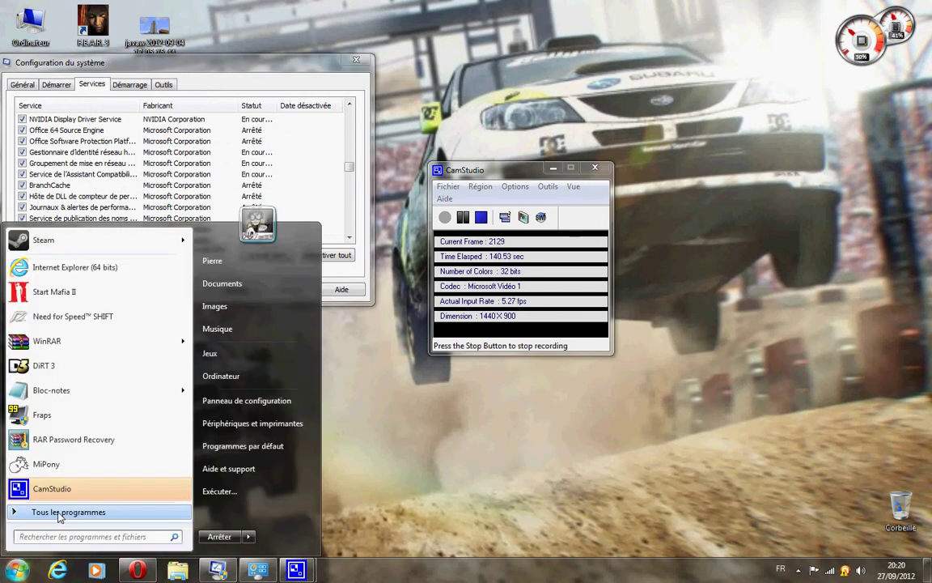
{"action": "type", "text": "msconfig"}
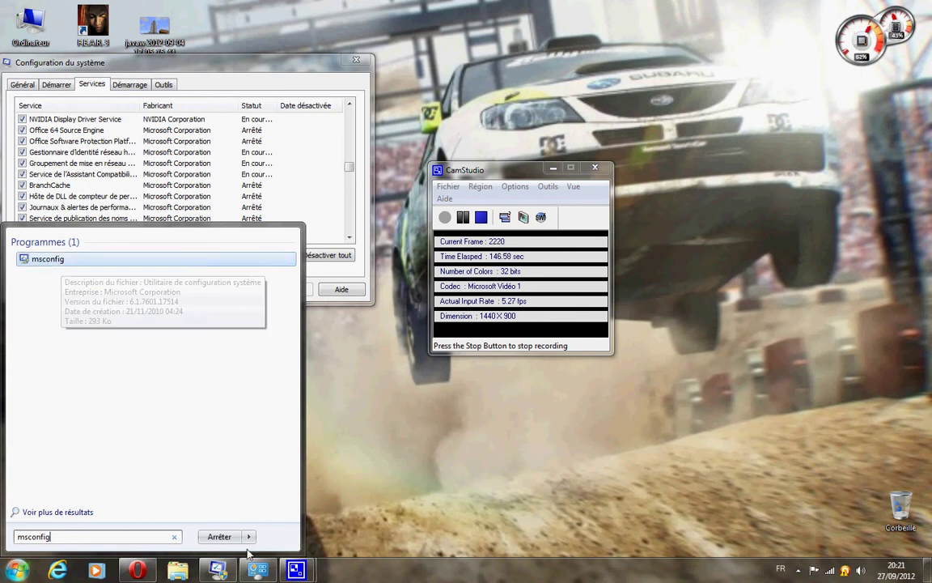
{"action": "left_click", "coordinate": [188, 74]}
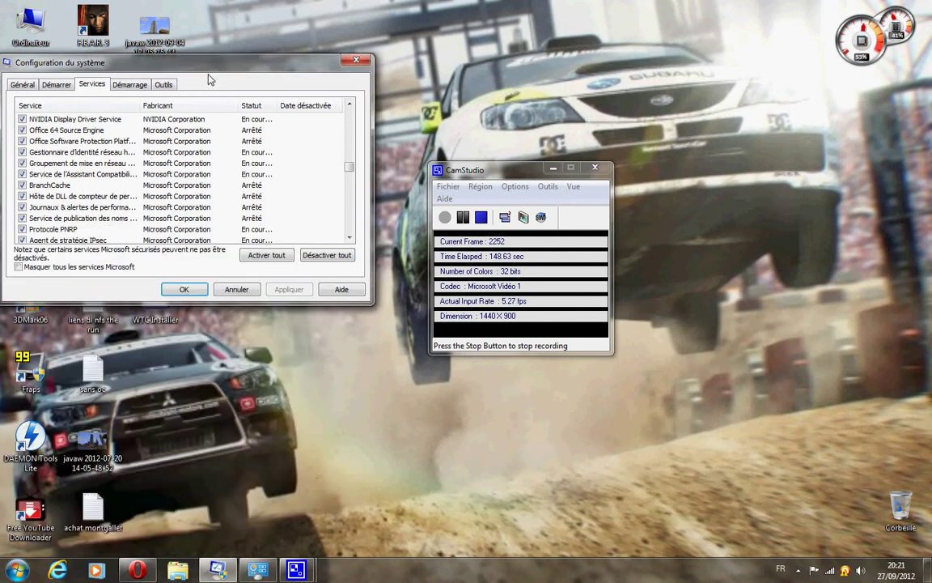
{"action": "left_click", "coordinate": [23, 86]}
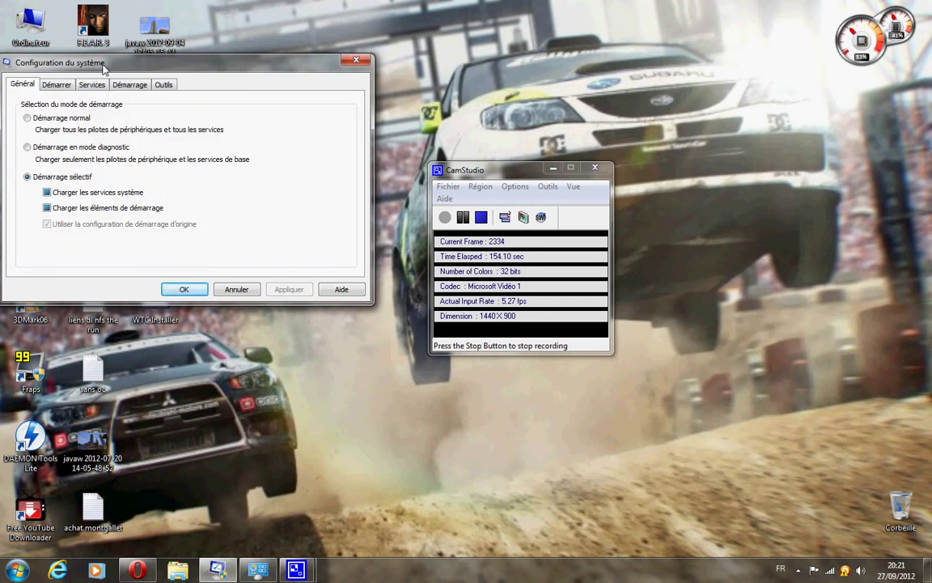
{"action": "left_click", "coordinate": [100, 88]}
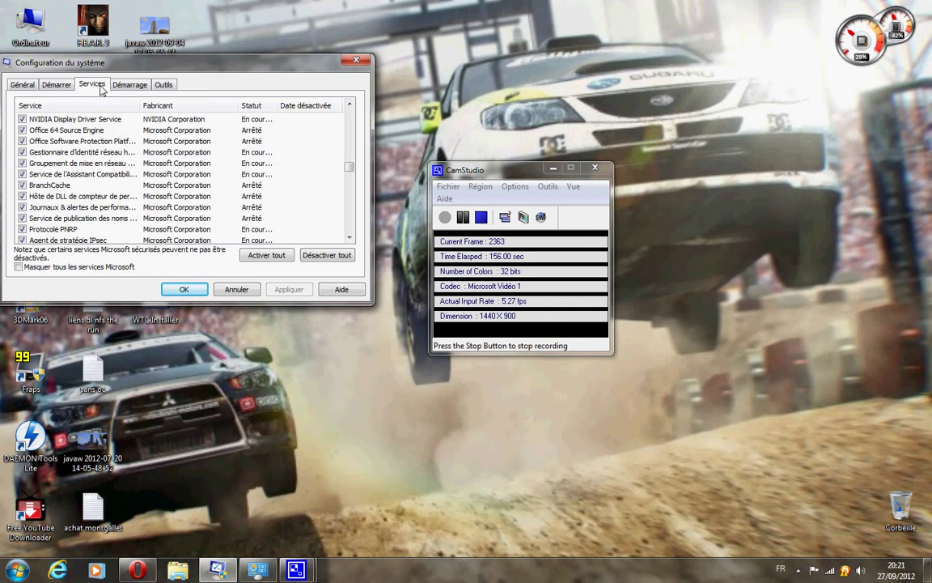
Step: Examine the services list from Adobe Flash Player Update Service down to the Télécopie service, and return to the start of the list
{"action": "left_click_drag", "start_coordinate": [351, 169], "coordinate": [364, 118]}
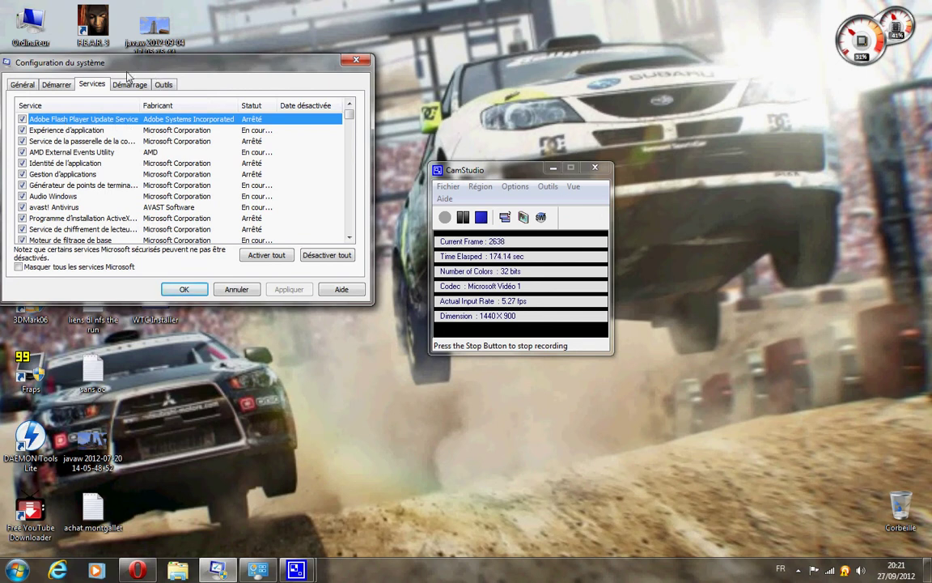
{"action": "left_click", "coordinate": [22, 119]}
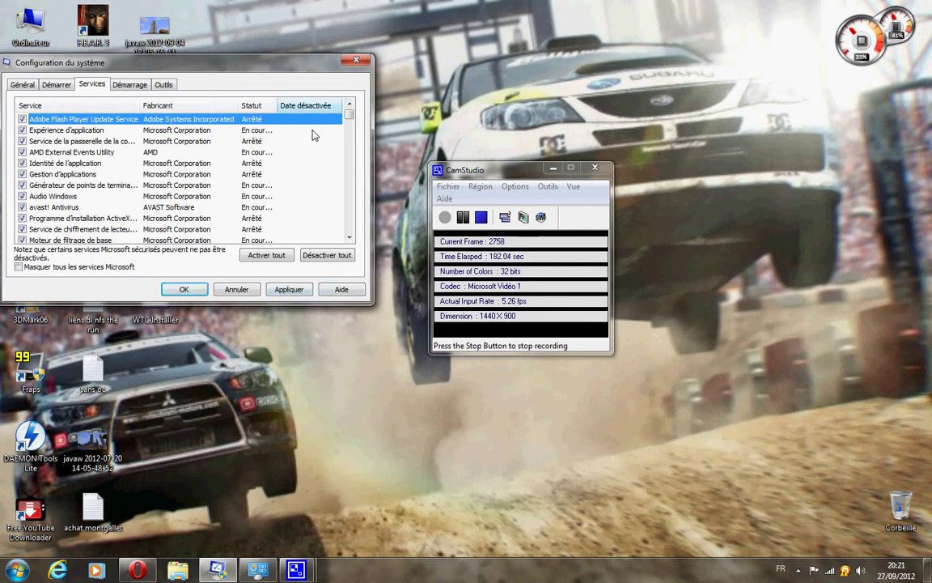
{"action": "scroll", "coordinate": [300, 154], "scroll_direction": "down", "scroll_amount": 1}
{"action": "left_click", "coordinate": [349, 129]}
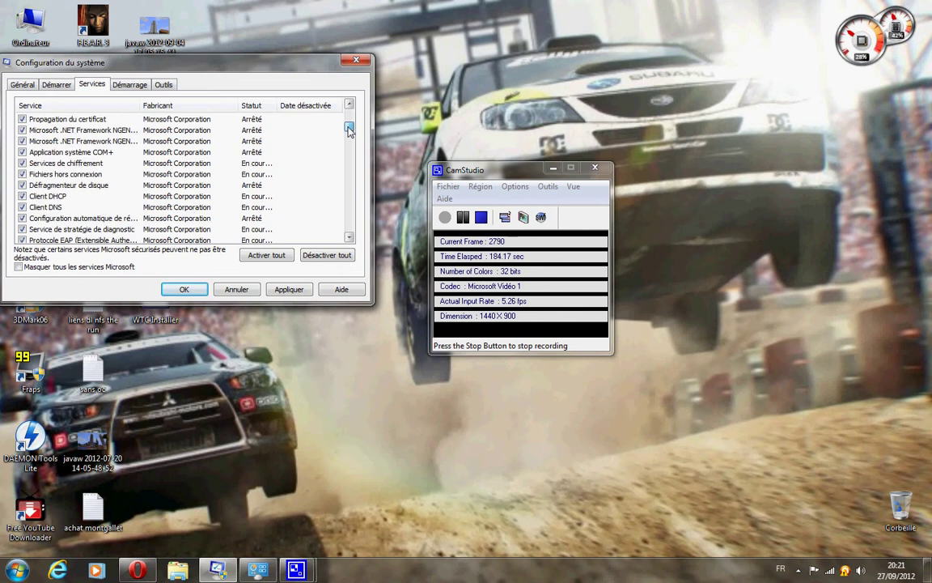
{"action": "left_click_drag", "start_coordinate": [350, 131], "coordinate": [350, 140]}
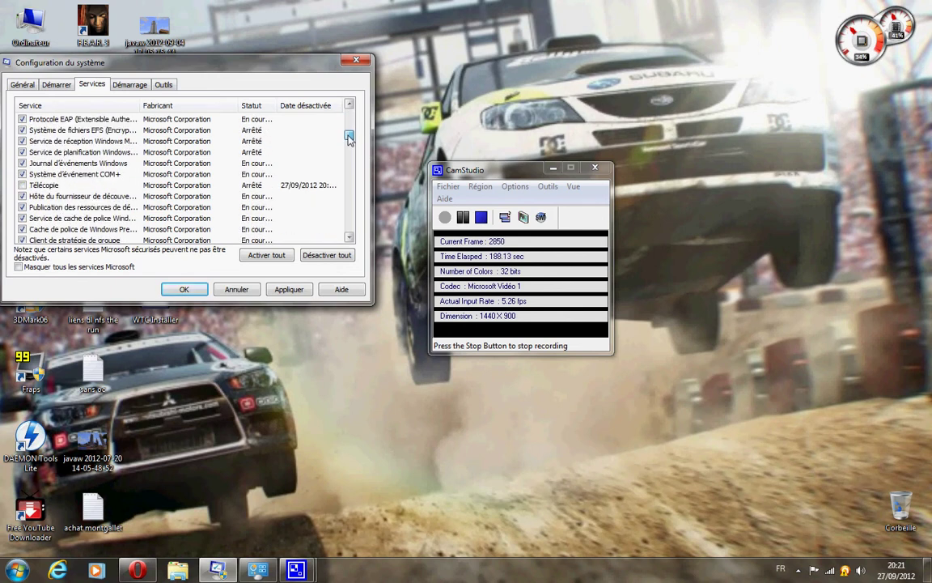
{"action": "left_click", "coordinate": [38, 186]}
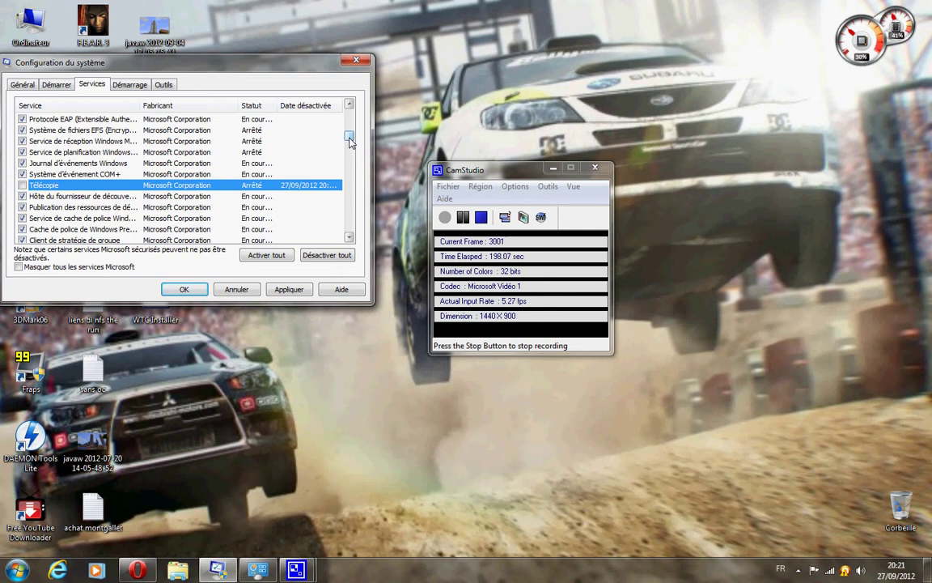
{"action": "mouse_move", "coordinate": [350, 139]}
{"action": "left_mouse_down"}
{"action": "mouse_move", "coordinate": [353, 241]}
{"action": "mouse_move", "coordinate": [357, 147]}
{"action": "mouse_move", "coordinate": [374, 98]}
{"action": "mouse_move", "coordinate": [366, 144]}
{"action": "left_mouse_up"}
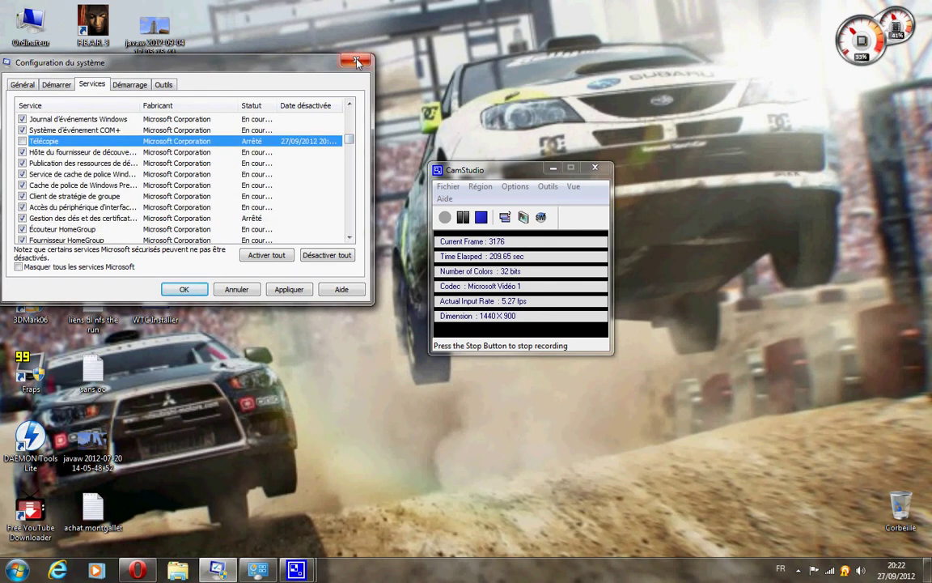
{"action": "left_click", "coordinate": [350, 105]}
{"action": "left_click", "coordinate": [349, 105]}
{"action": "left_click", "coordinate": [350, 105]}
{"action": "left_click", "coordinate": [350, 106]}
{"action": "left_click", "coordinate": [349, 105]}
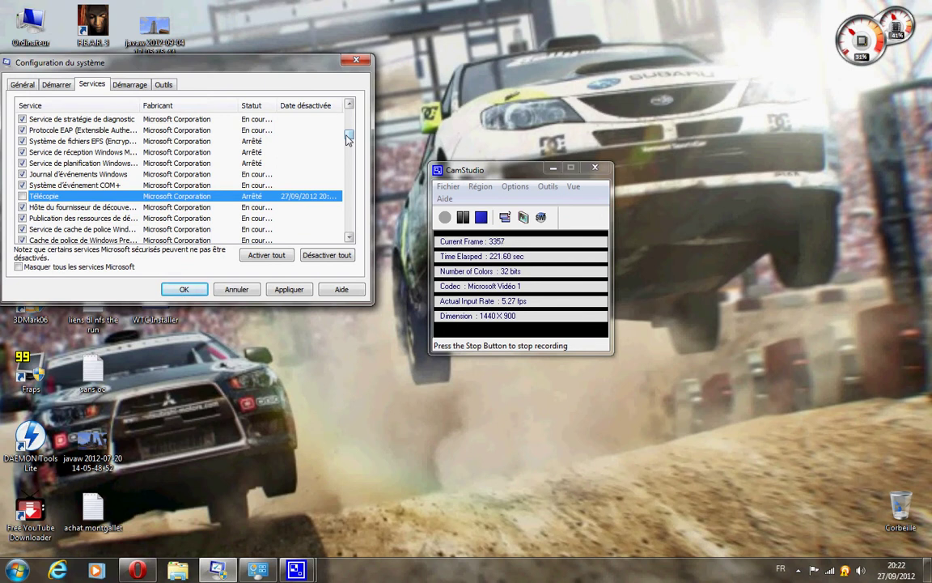
{"action": "left_click_drag", "start_coordinate": [348, 139], "coordinate": [351, 109]}
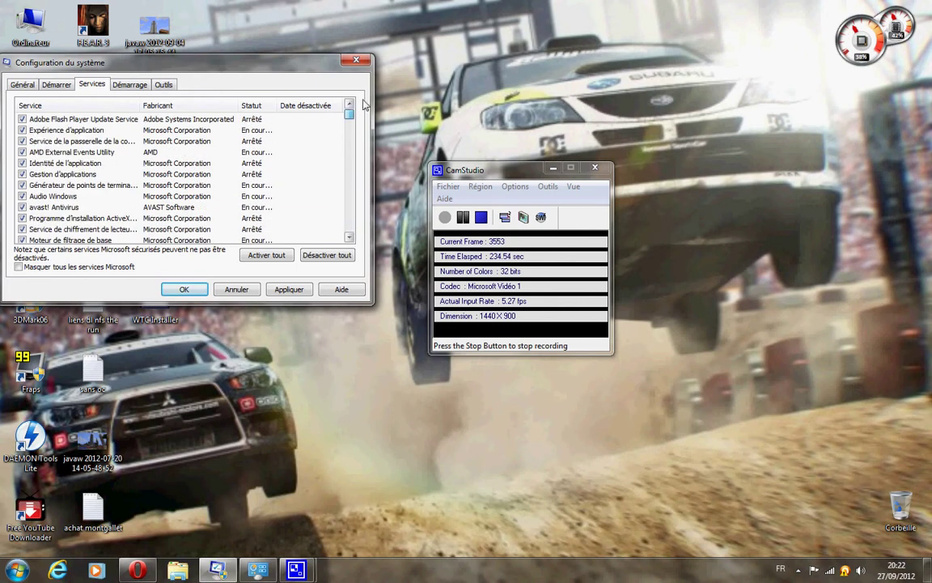
Step: Disable the Microsoft Office 2010 startup item, apply the change, and reposition the System Configuration window
{"action": "left_click", "coordinate": [127, 86]}
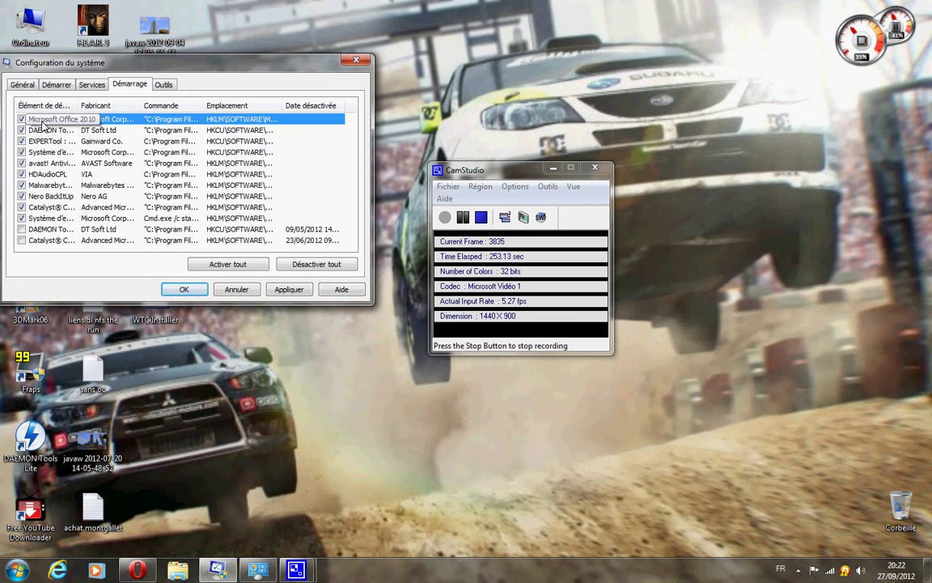
{"action": "left_click", "coordinate": [21, 119]}
{"action": "left_click", "coordinate": [289, 289]}
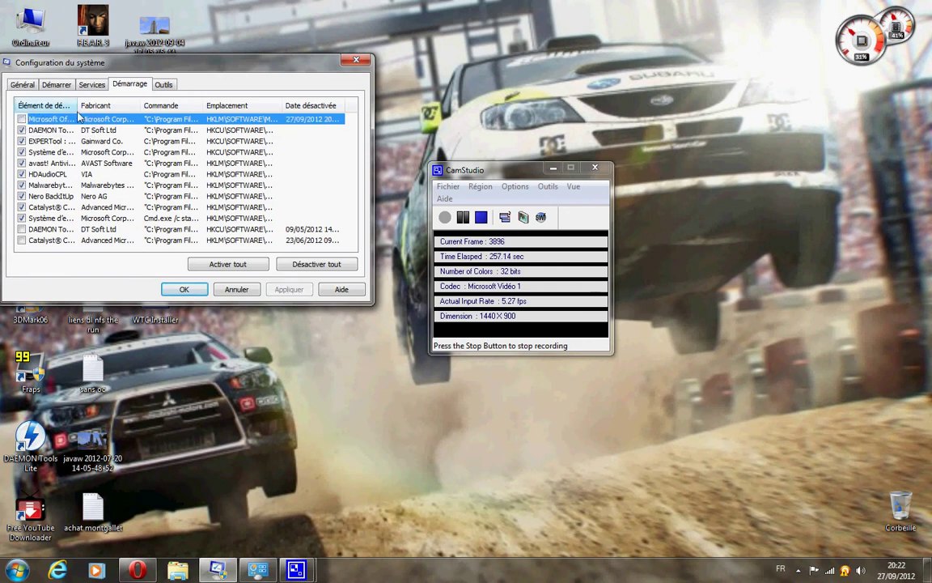
{"action": "left_click_drag", "start_coordinate": [108, 68], "coordinate": [193, 114]}
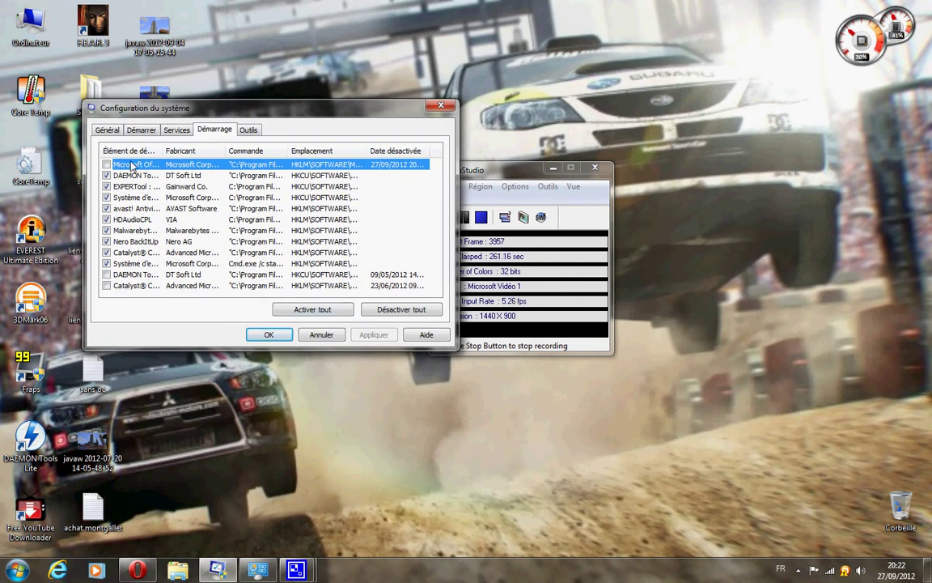
{"action": "left_click_drag", "start_coordinate": [265, 113], "coordinate": [186, 103]}
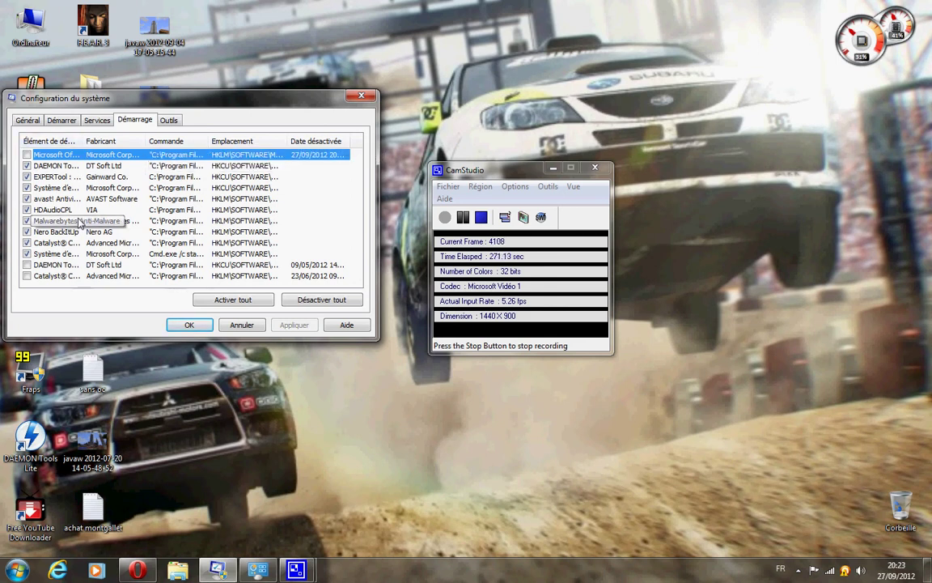
Step: Browse all installed programs, expand the CCleaner folder to show its contents, and return to the System Configuration window
{"action": "key", "text": "super"}
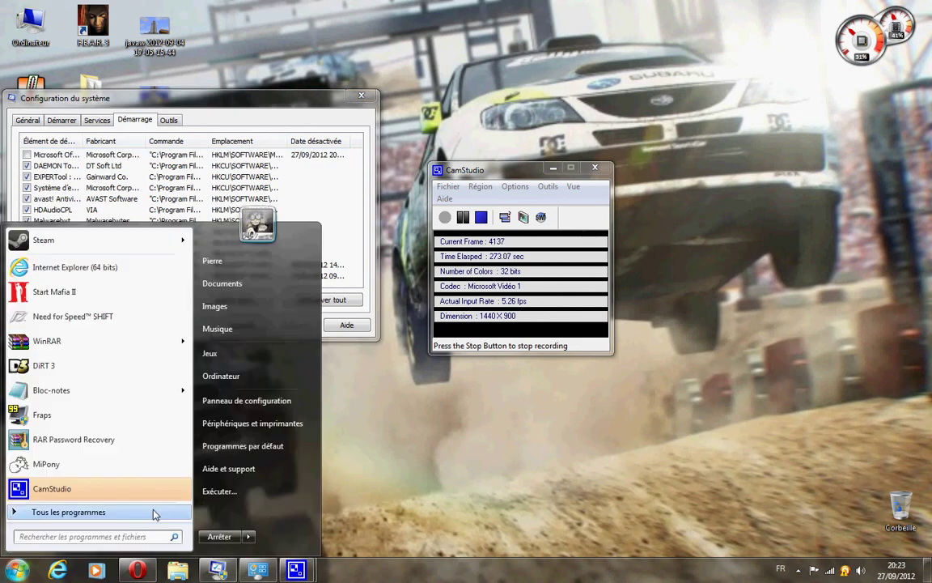
{"action": "left_click", "coordinate": [139, 512]}
{"action": "scroll", "coordinate": [144, 411], "scroll_direction": "up", "scroll_amount": 2}
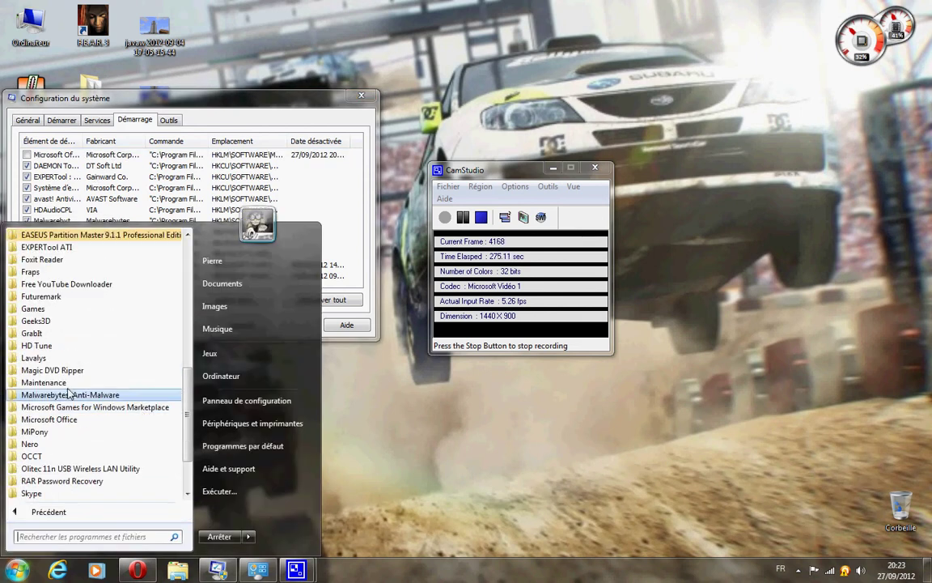
{"action": "scroll", "coordinate": [63, 421], "scroll_direction": "up", "scroll_amount": 3}
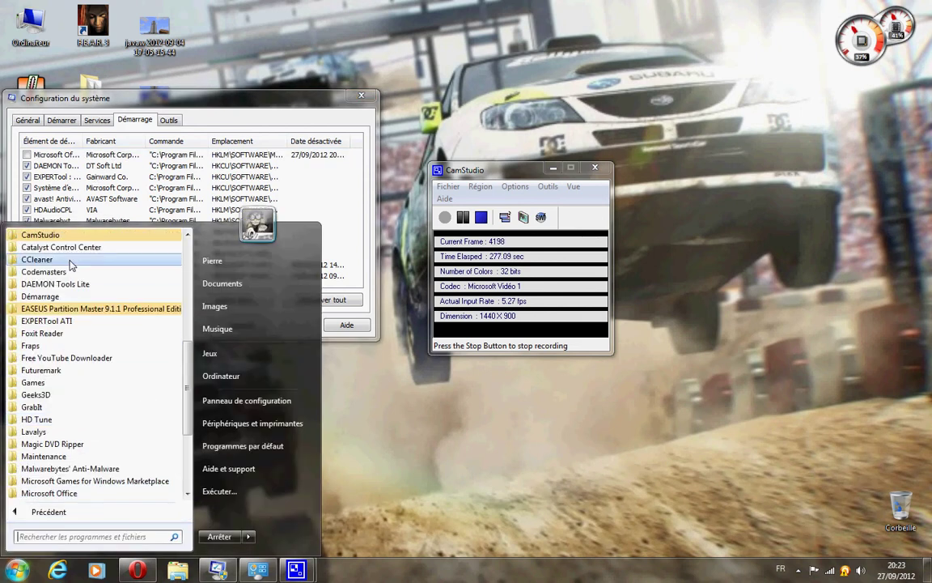
{"action": "left_click", "coordinate": [48, 259]}
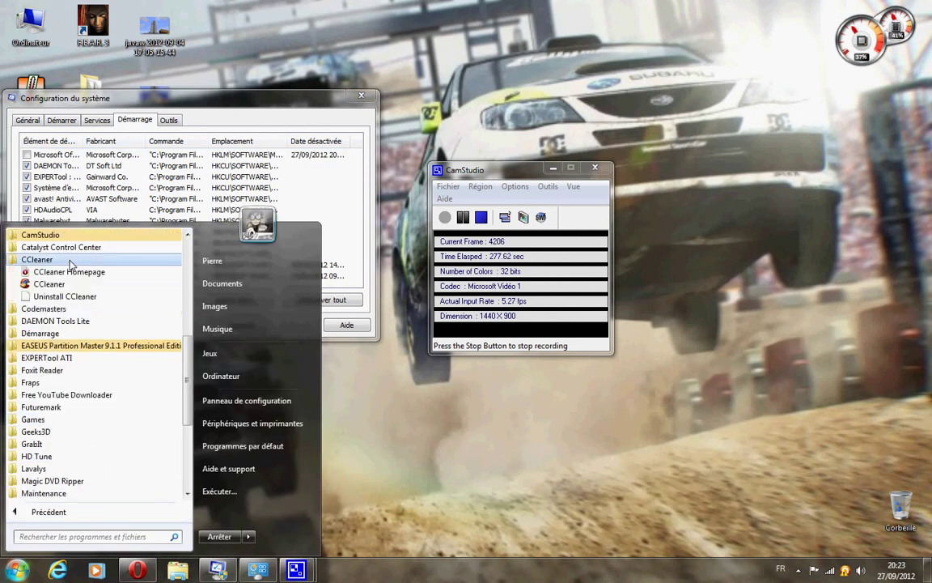
{"action": "left_click", "coordinate": [208, 109]}
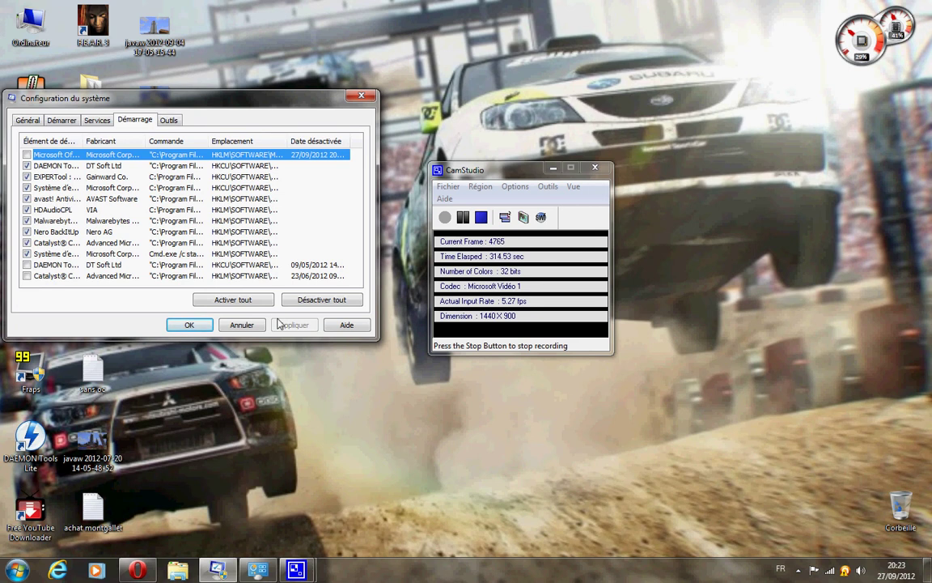
Step: Select the HDAudioCPL startup item and show the list of available system tools
{"action": "left_click", "coordinate": [62, 212]}
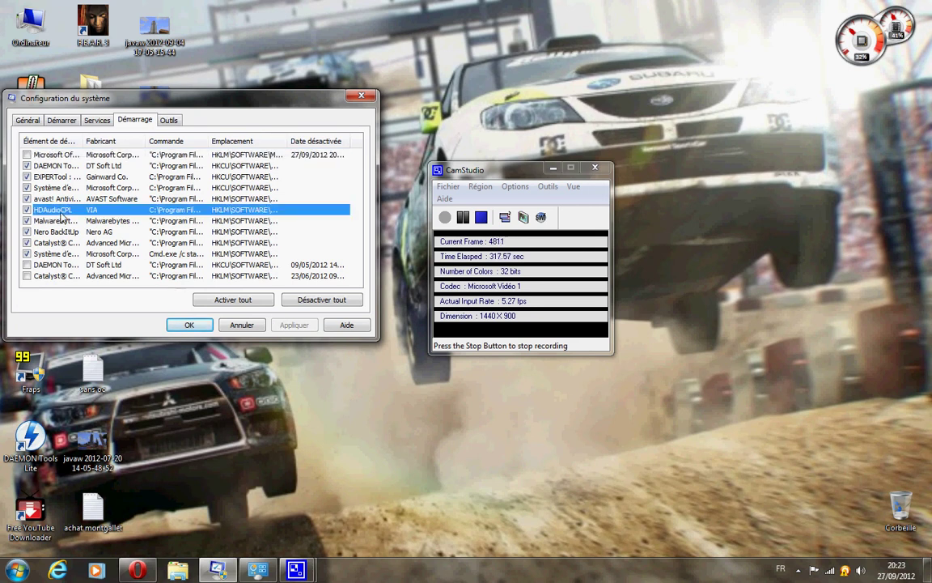
{"action": "left_click", "coordinate": [169, 120]}
{"action": "mouse_move", "coordinate": [356, 160]}
{"action": "left_mouse_down"}
{"action": "mouse_move", "coordinate": [362, 232]}
{"action": "mouse_move", "coordinate": [363, 153]}
{"action": "left_mouse_up"}
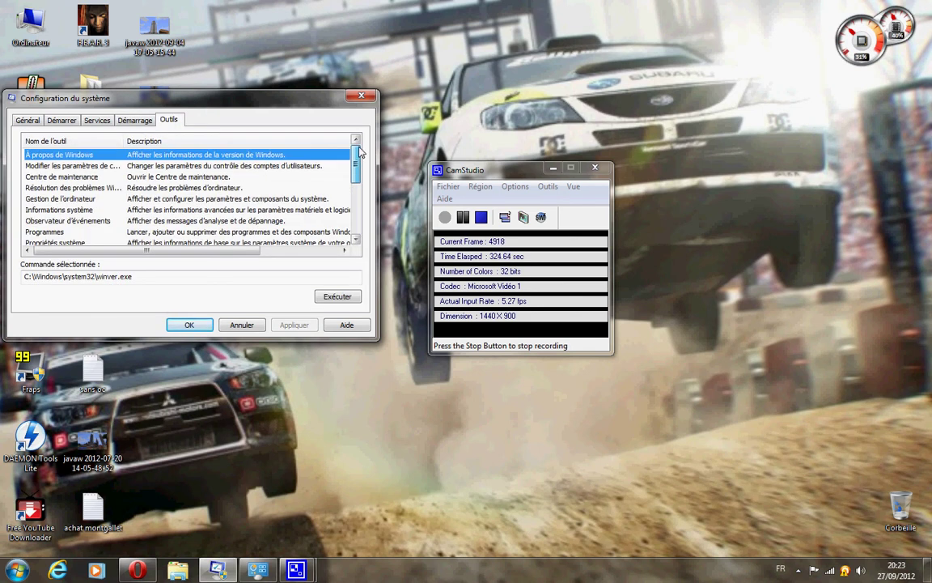
{"action": "mouse_move", "coordinate": [196, 102]}
{"action": "left_mouse_down"}
{"action": "mouse_move", "coordinate": [193, 91]}
{"action": "mouse_move", "coordinate": [201, 94]}
{"action": "left_mouse_up"}
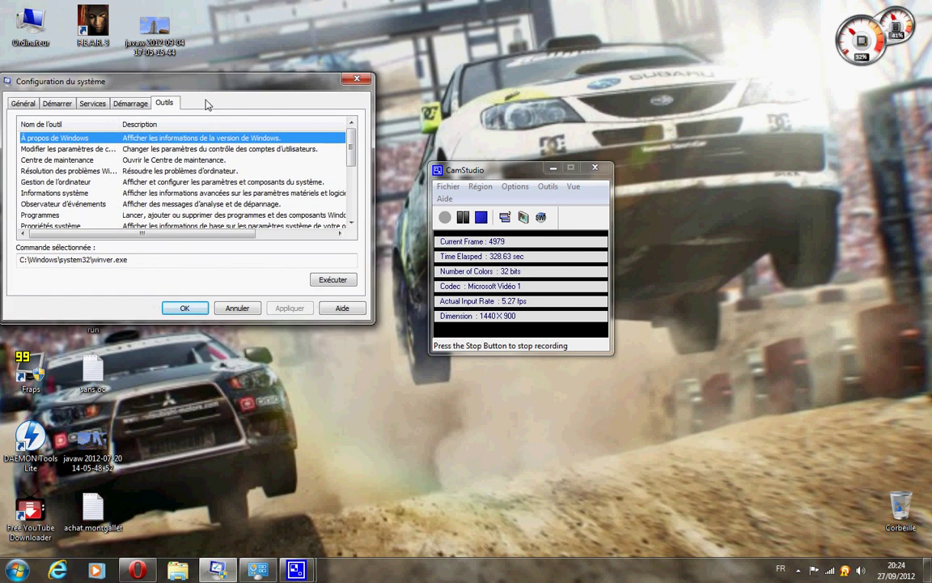